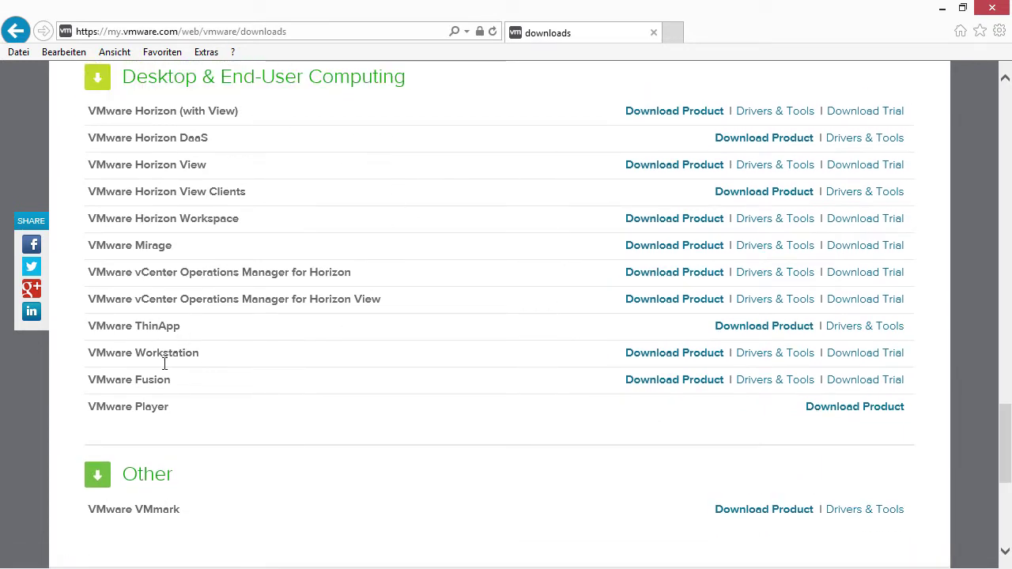
Step: Open the VMware Workstation download page, keep version 10.0 selected, and go to its free trial page
click(689, 363)
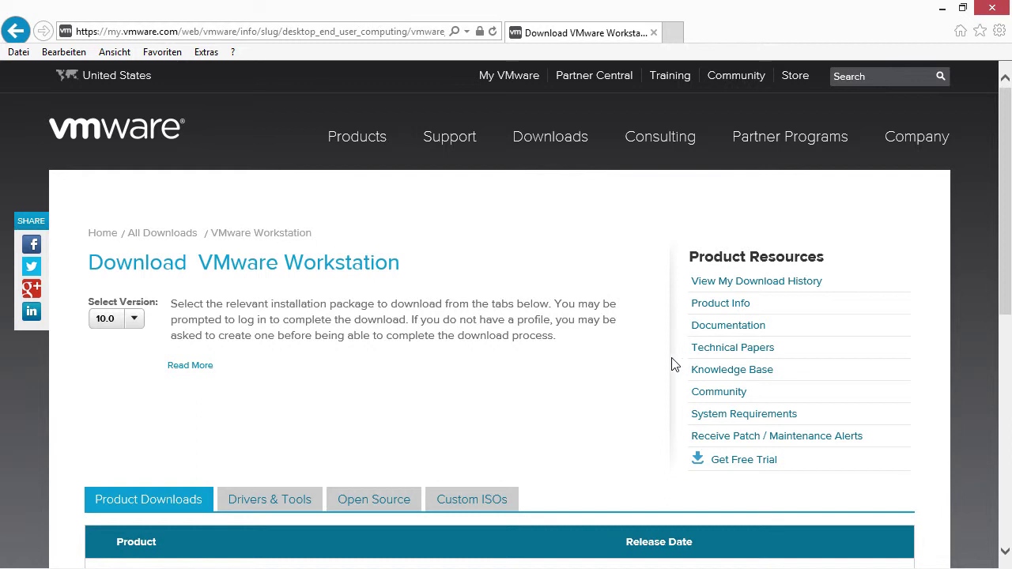
click(135, 319)
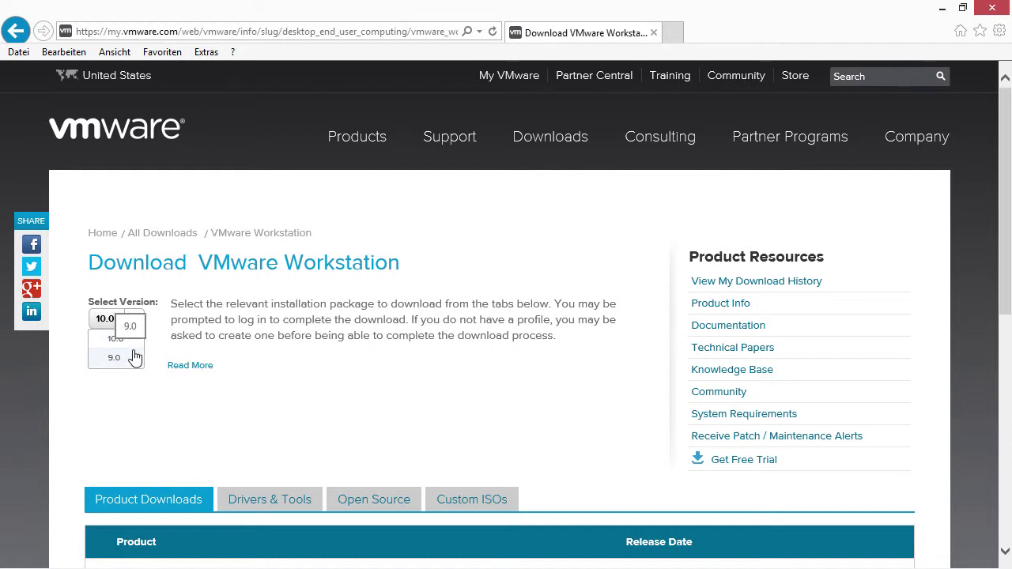
click(129, 345)
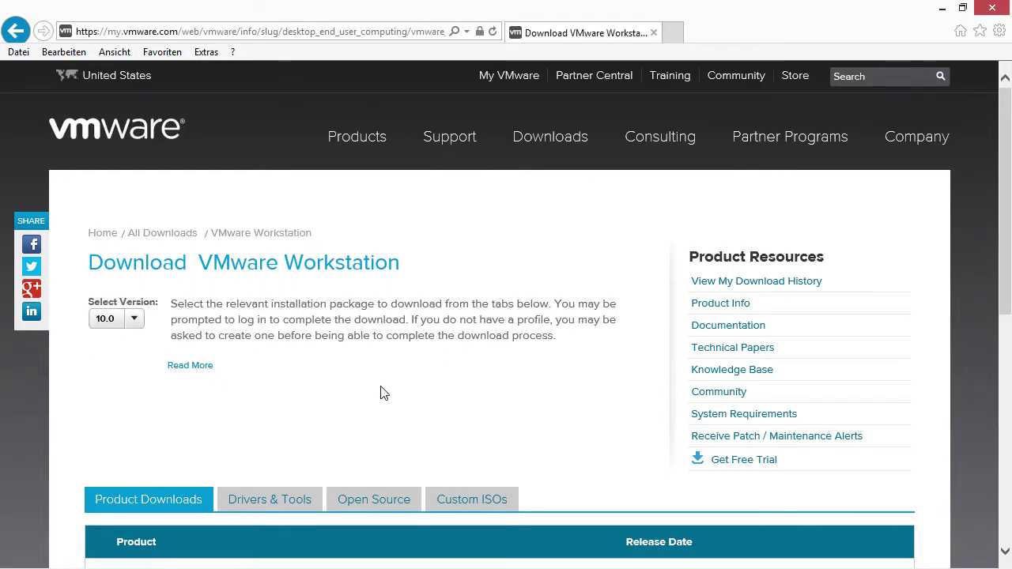
click(735, 462)
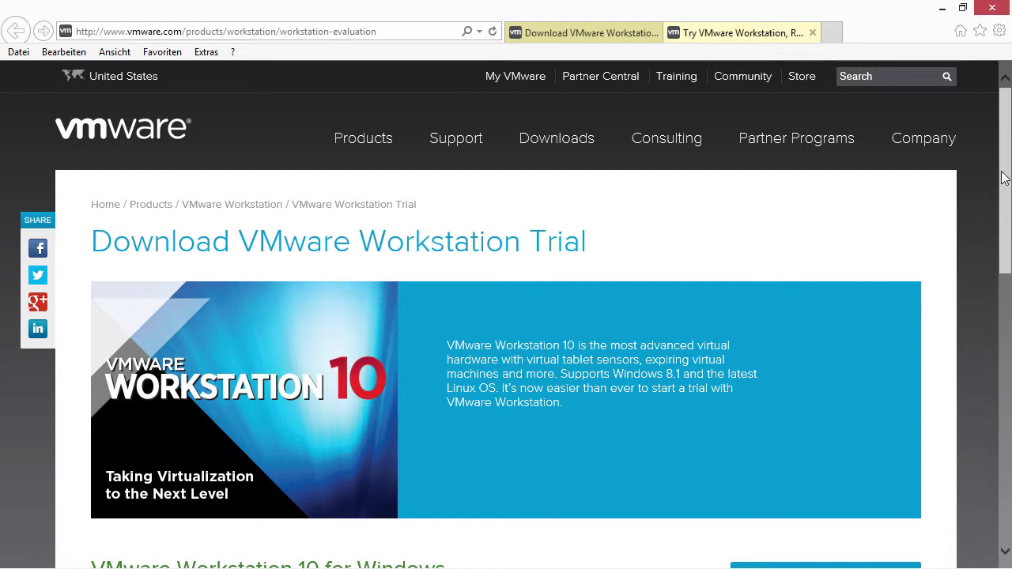
Step: Download the VMware Workstation 10 for Windows trial installer, save it, and dismiss the download notification
drag(1003, 178, 1002, 182)
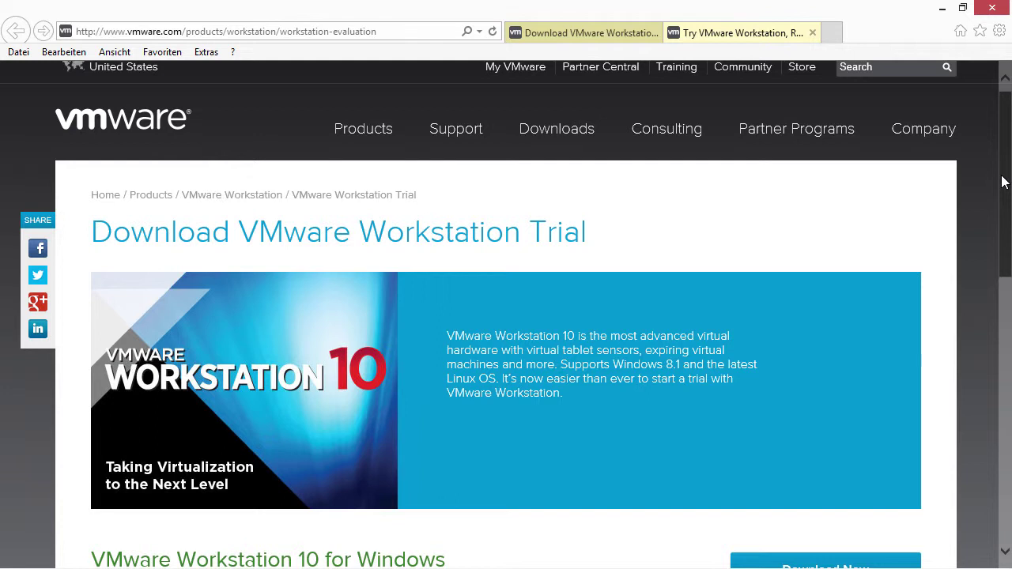
drag(1002, 181, 1006, 196)
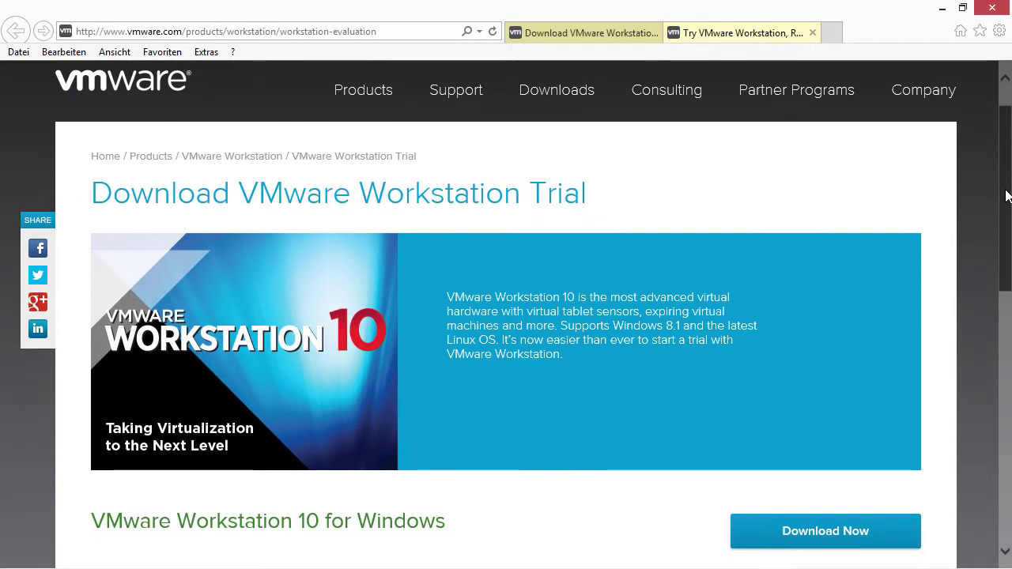
drag(1006, 196, 1007, 221)
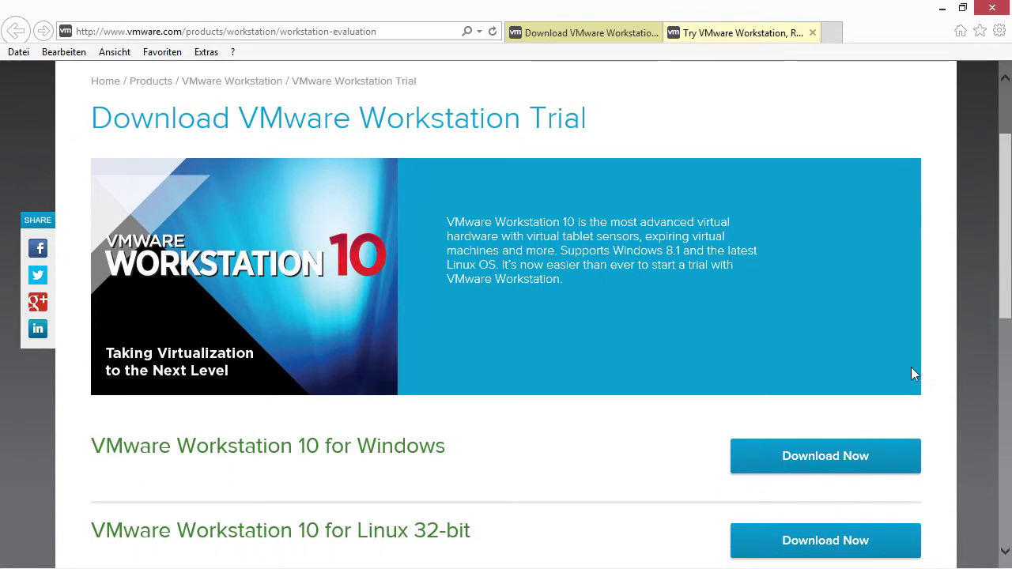
click(826, 455)
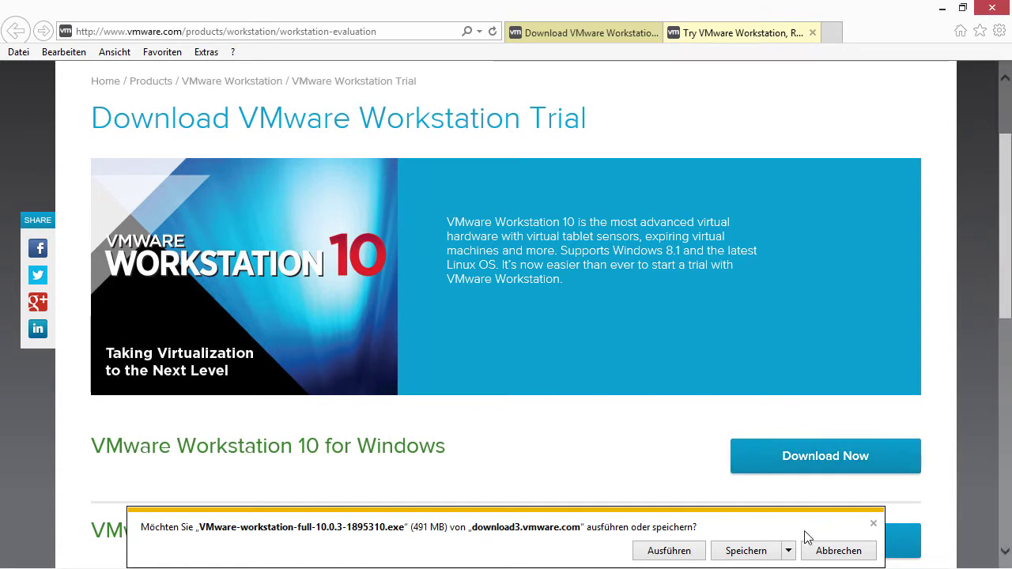
click(787, 552)
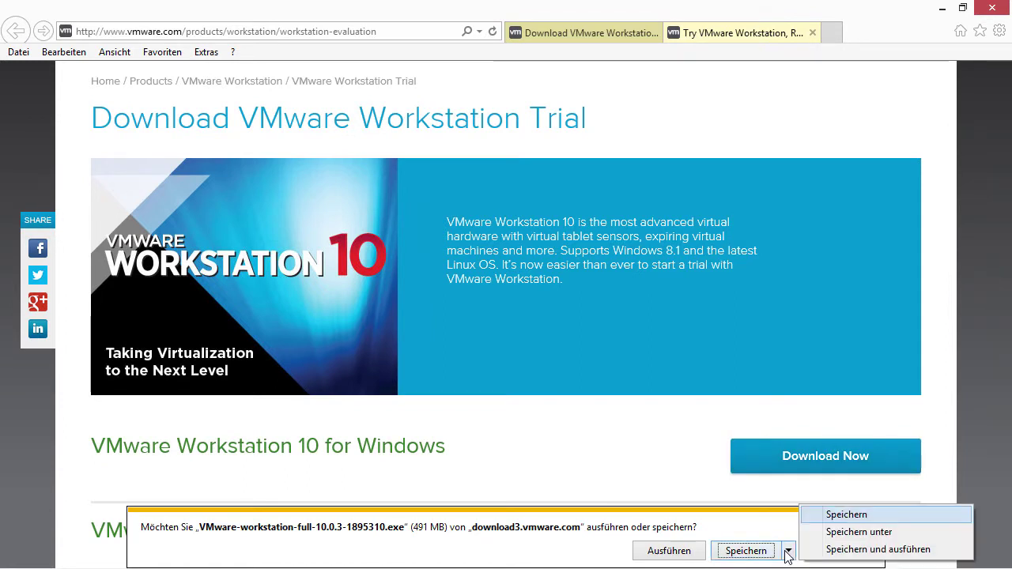
click(835, 514)
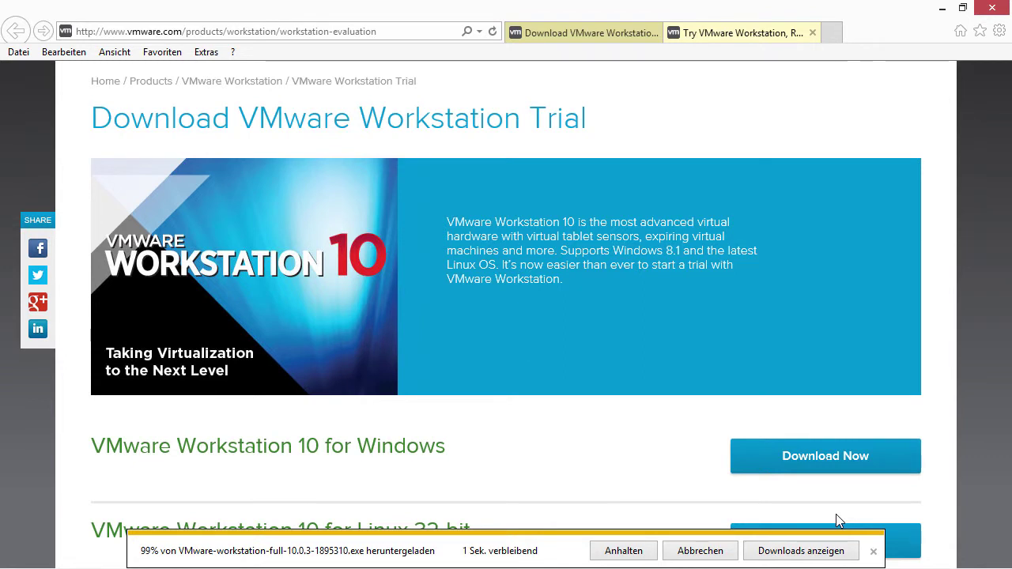
click(872, 551)
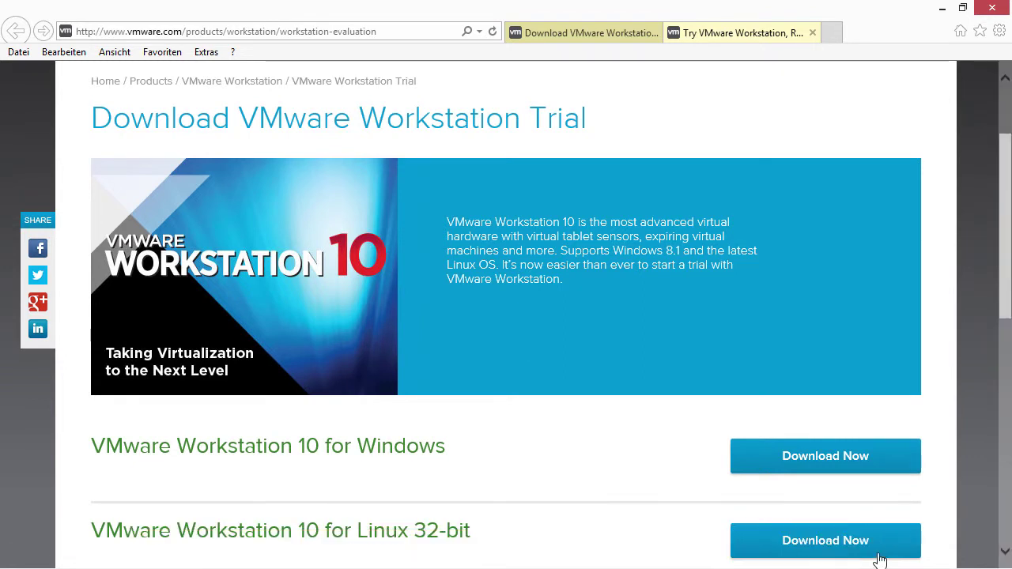
Step: Launch the downloaded VMware Workstation installer from the desktop and allow it to make changes to the computer
click(942, 9)
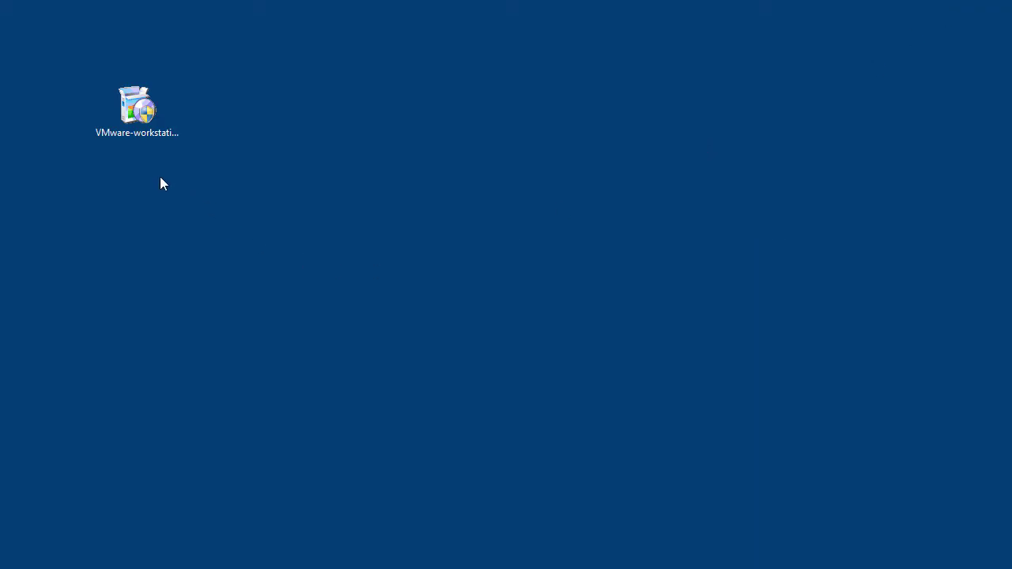
click(128, 125)
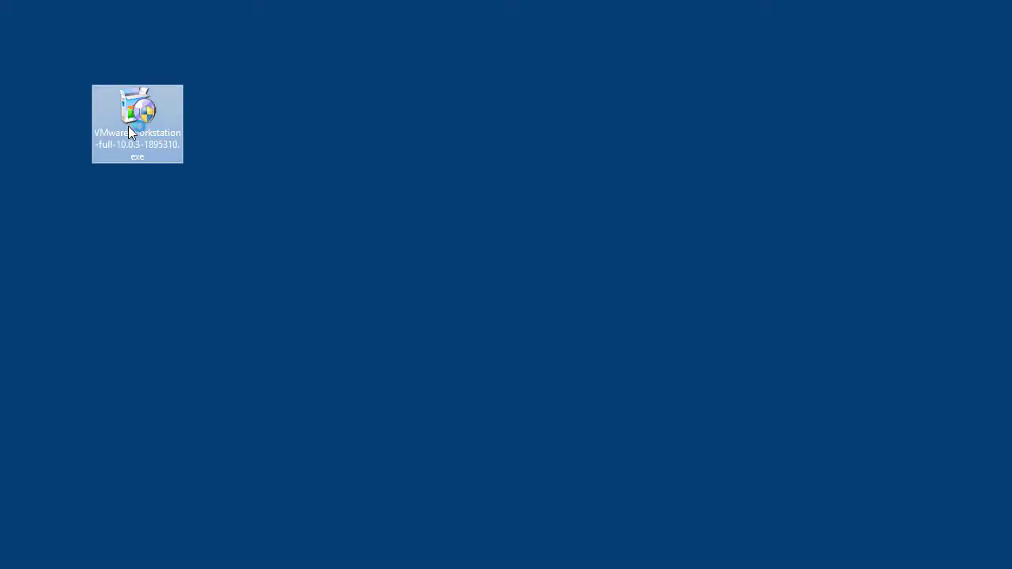
double_click(128, 126)
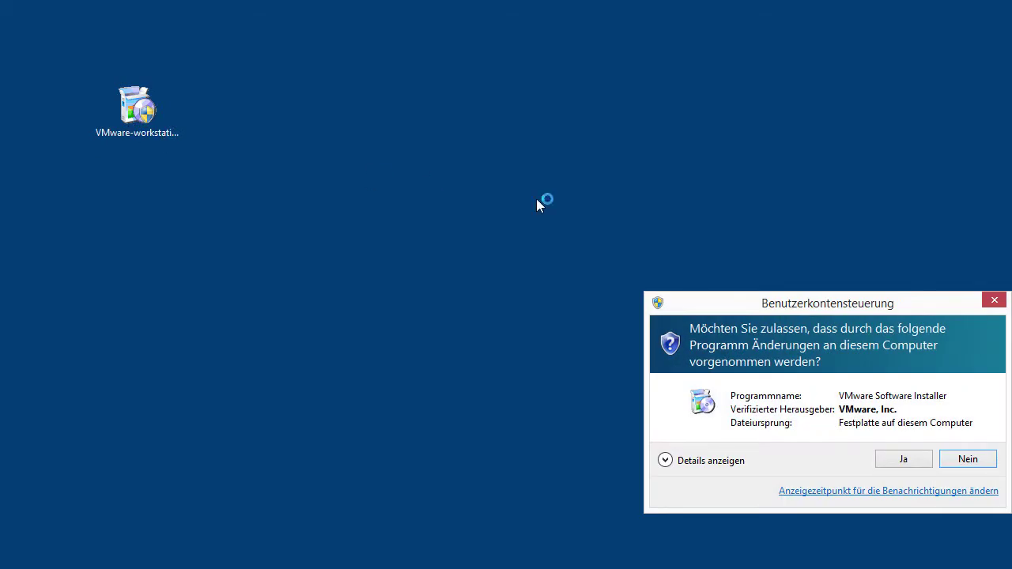
drag(798, 302, 547, 276)
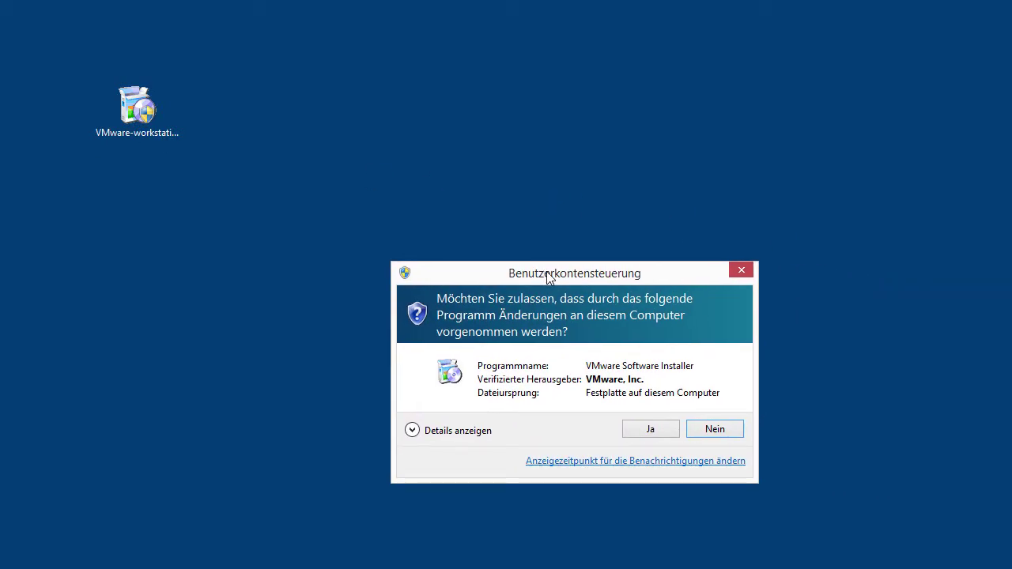
click(650, 429)
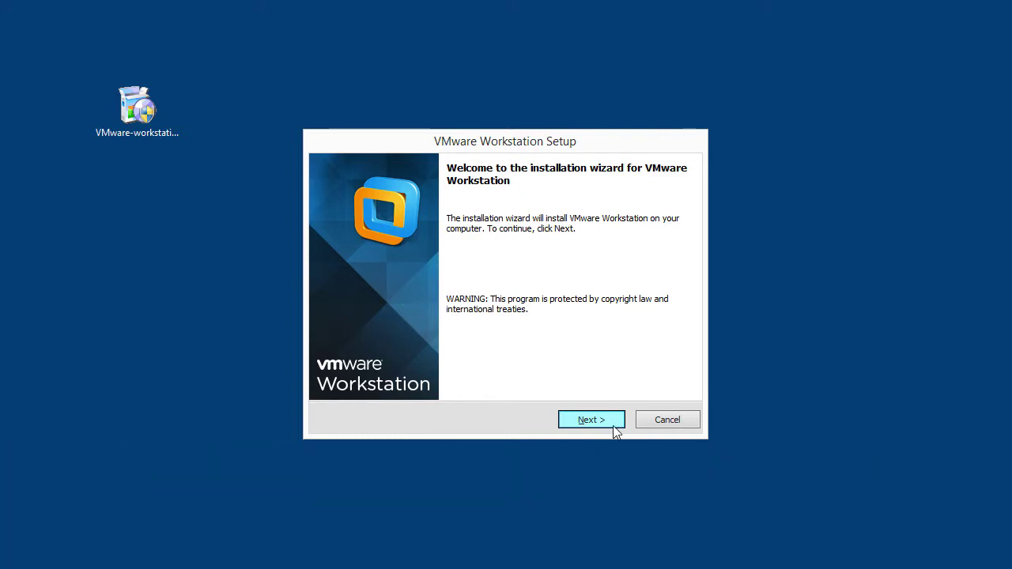
Step: Proceed past the setup welcome page and accept the terms of the VMware license agreement
click(613, 427)
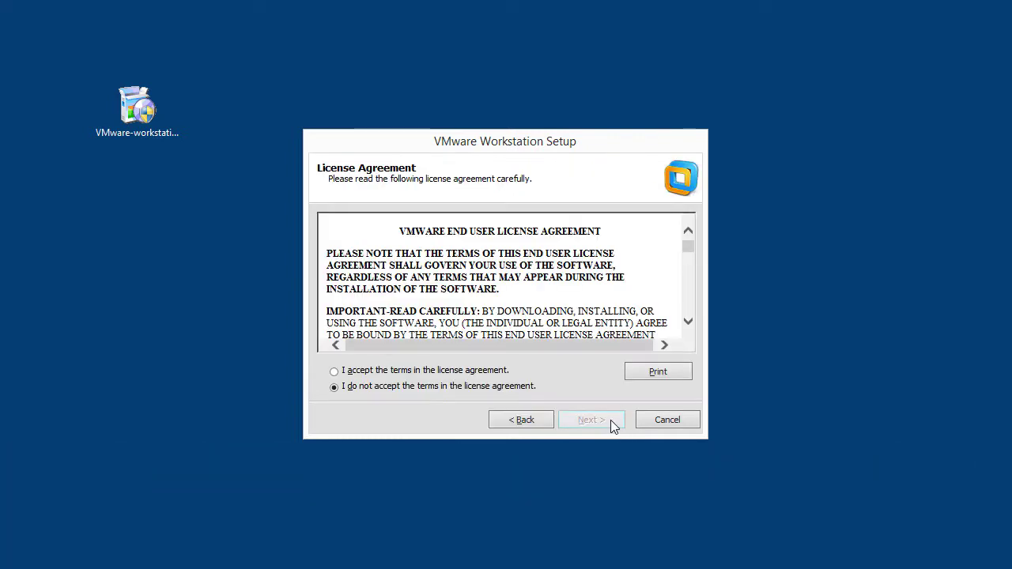
click(384, 371)
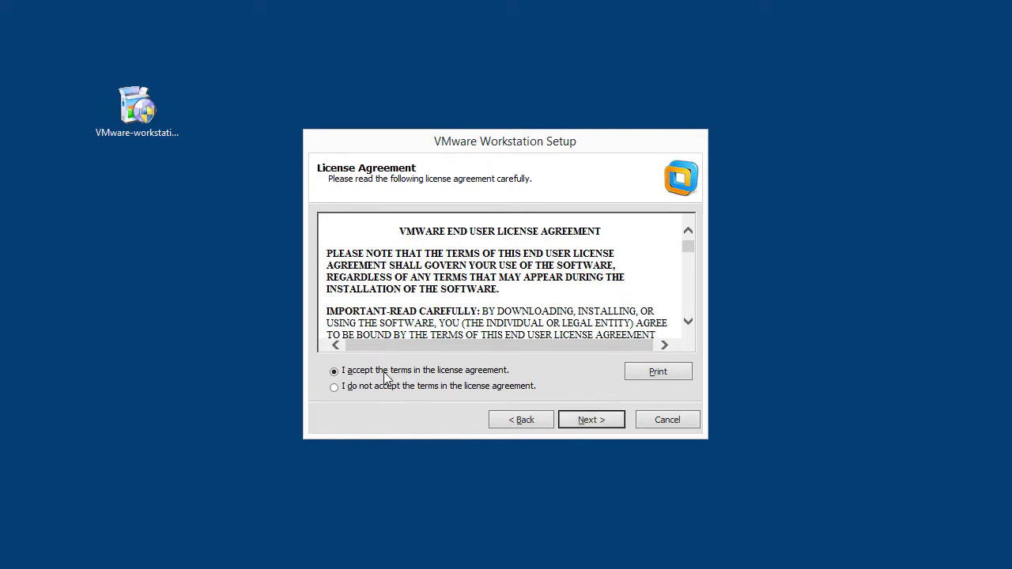
click(607, 426)
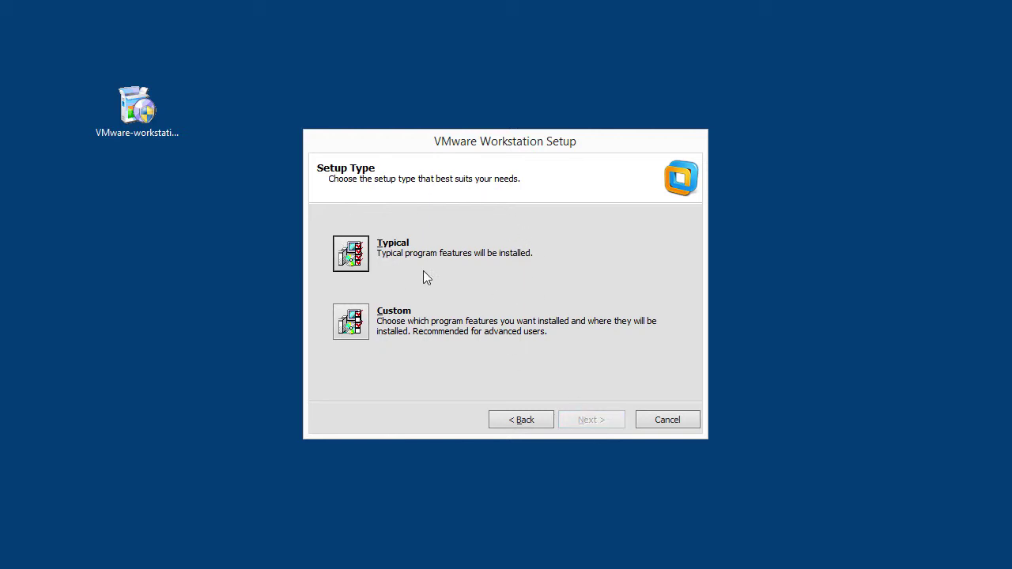
Step: Choose the Custom setup type and include the Enhanced Keyboard Utility without the Visual Studio PlugIn
click(351, 322)
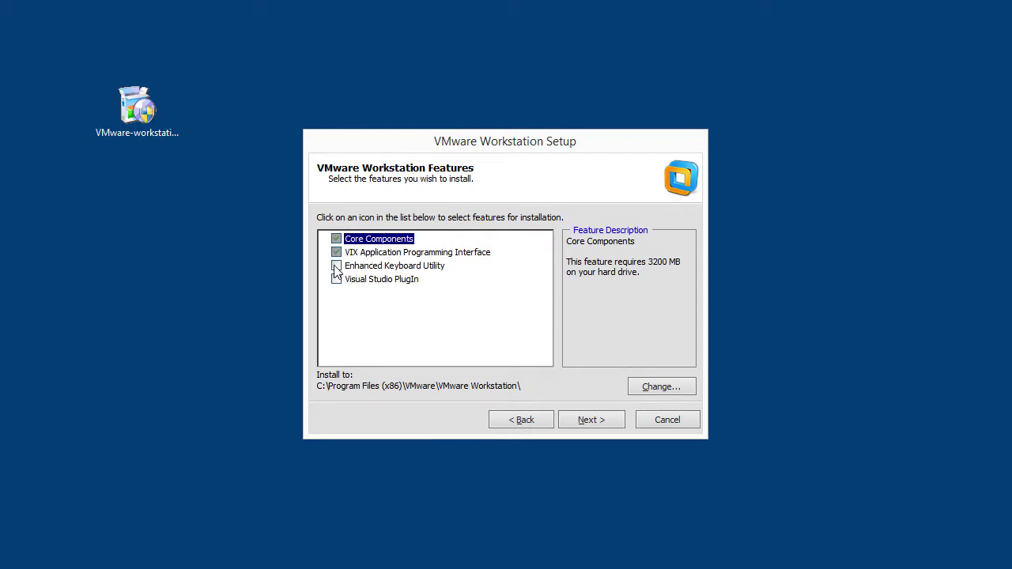
click(381, 269)
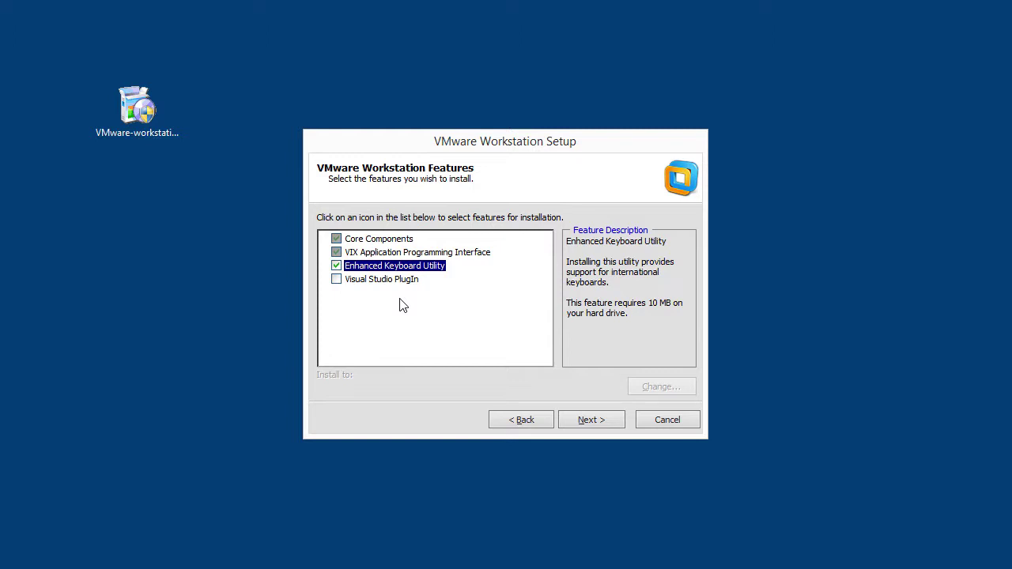
click(595, 419)
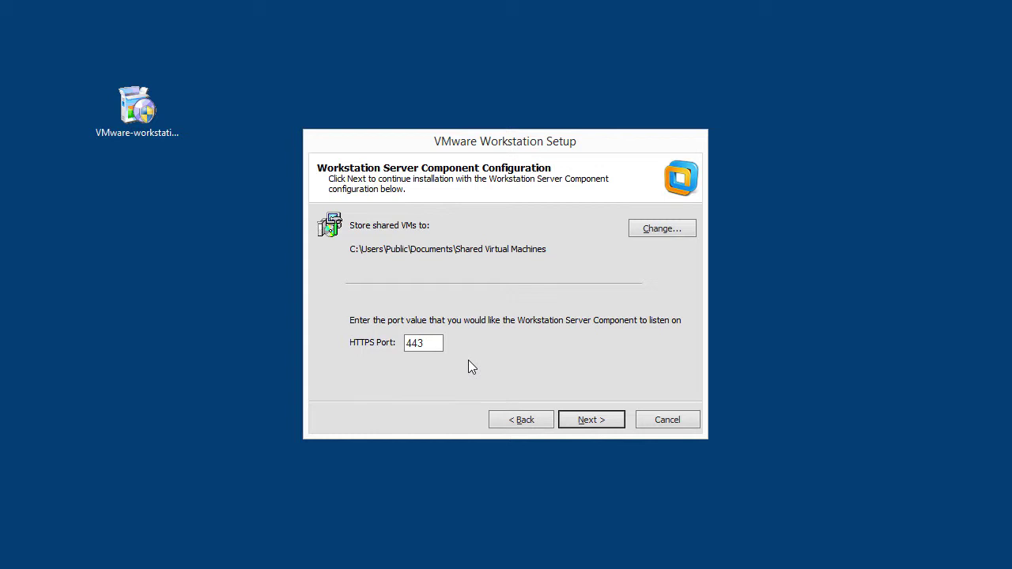
Step: Accept the default server component and startup update settings, and opt out of the User Experience Improvement Program
click(597, 419)
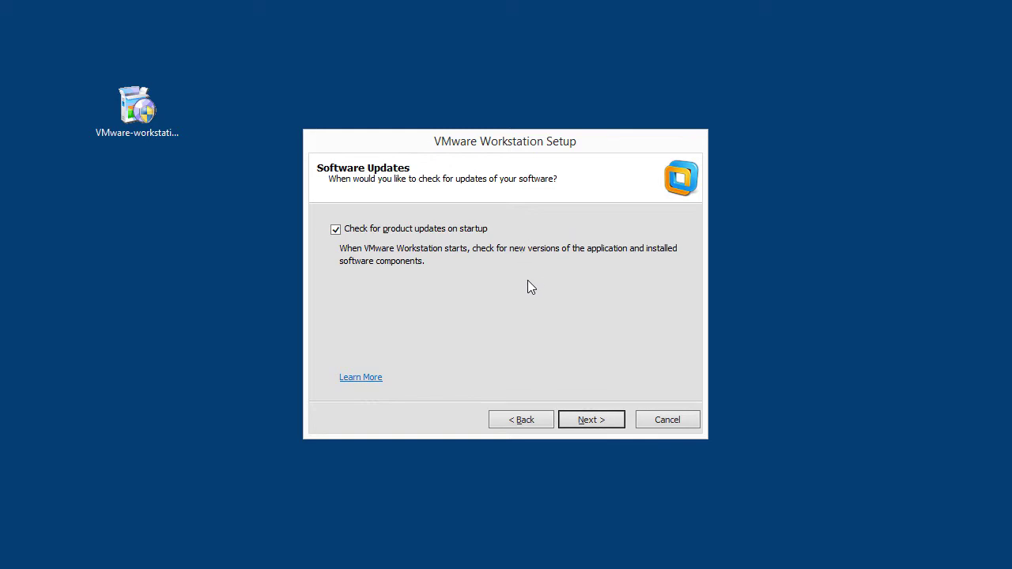
click(600, 418)
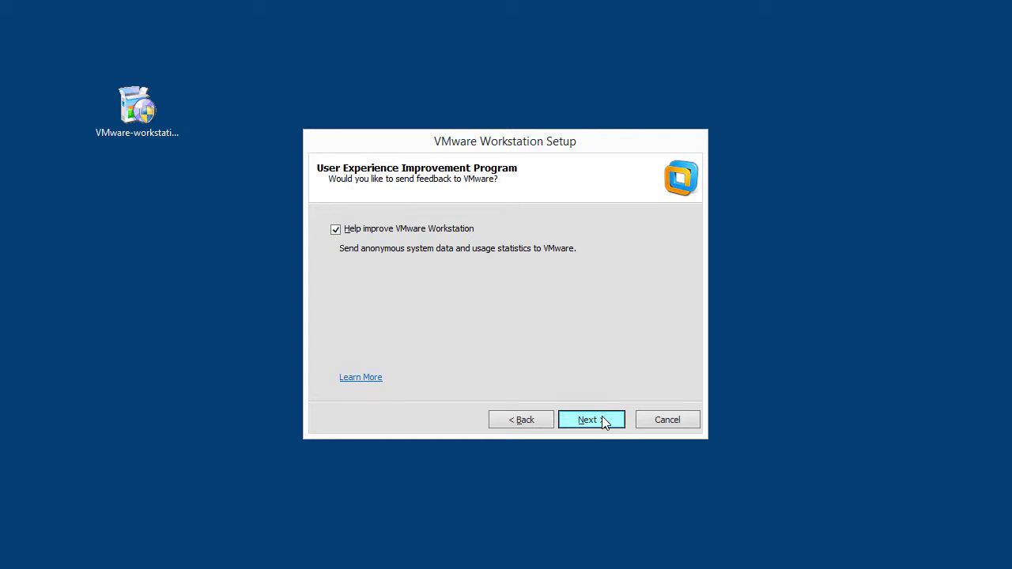
click(335, 230)
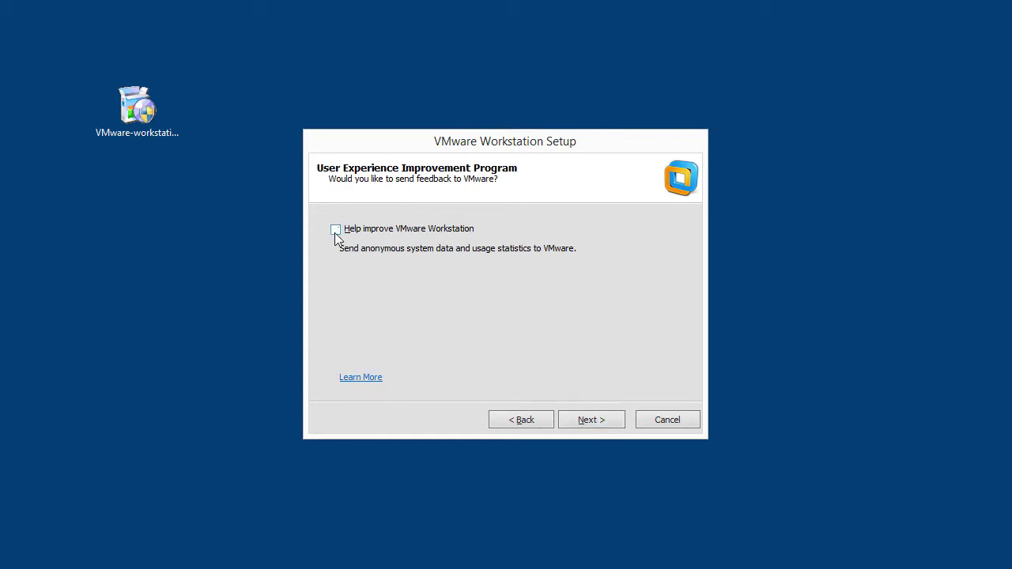
click(609, 425)
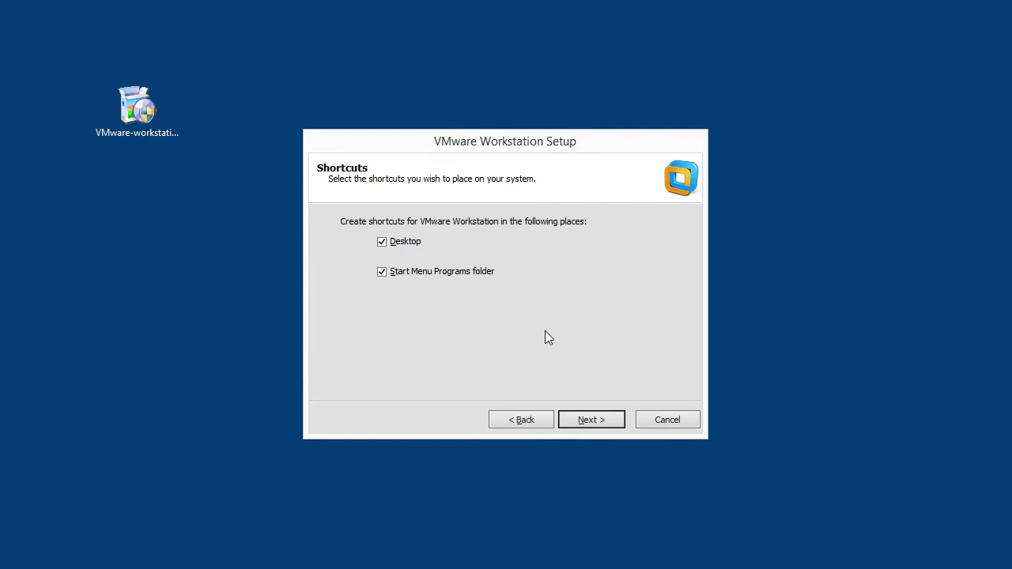
Step: Install with shortcuts on the Desktop and in the Start Menu Programs folder, and finish setup without entering a license key
click(597, 420)
click(601, 425)
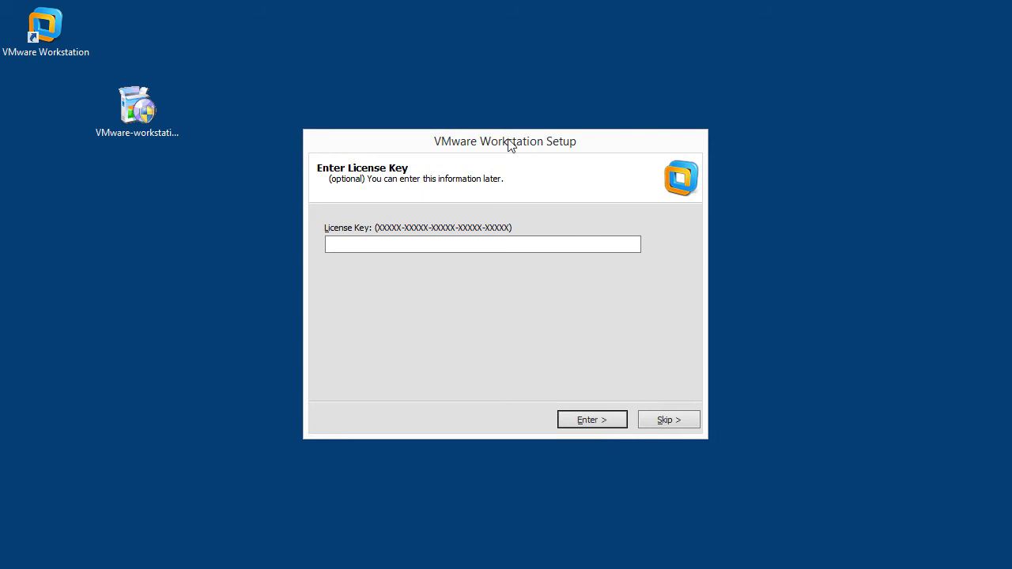
drag(490, 147, 473, 148)
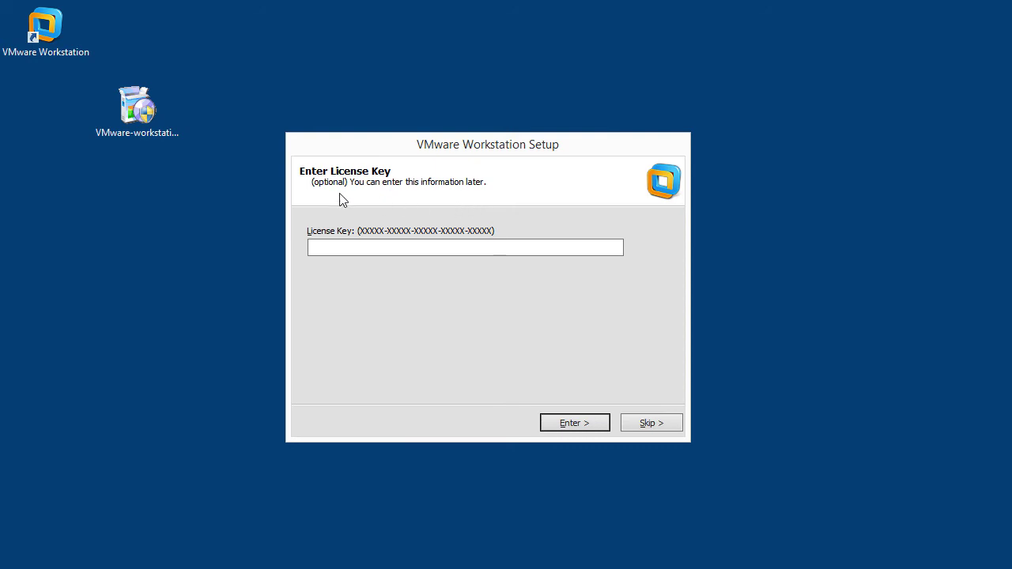
click(656, 425)
click(656, 425)
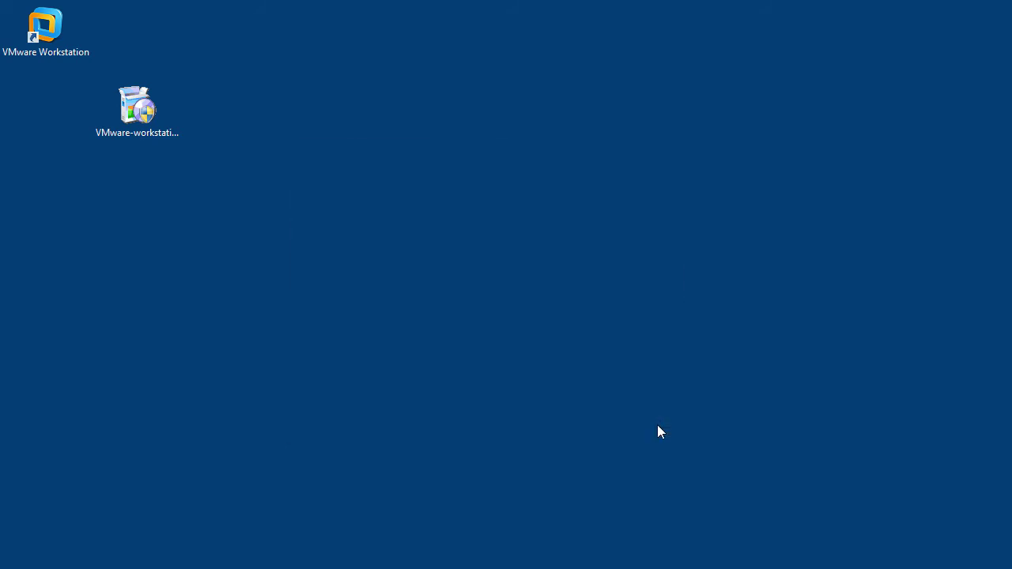